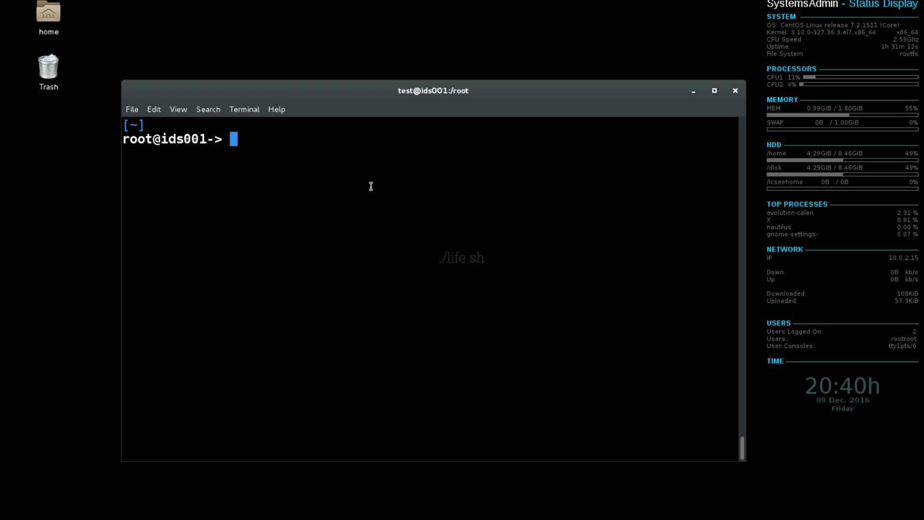
{"action": "type", "text": "vim "}
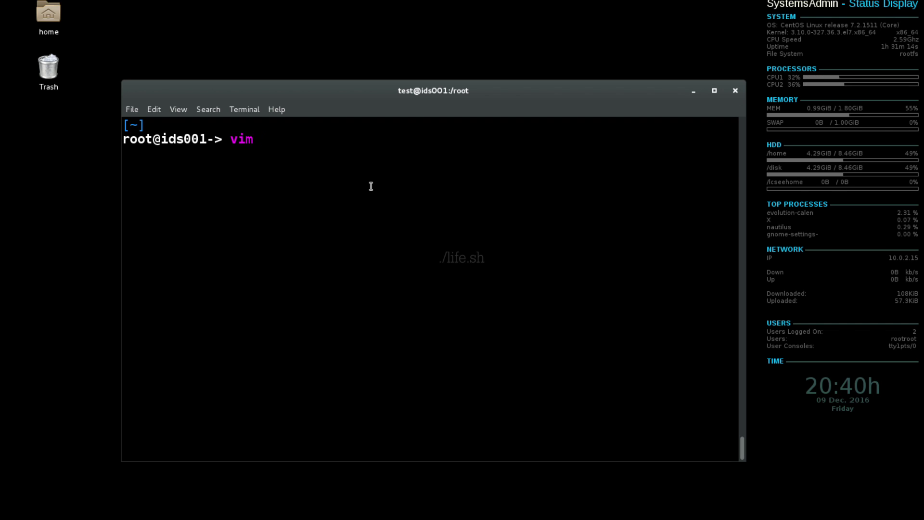
{"action": "type", "text": "/etc/passwd"}
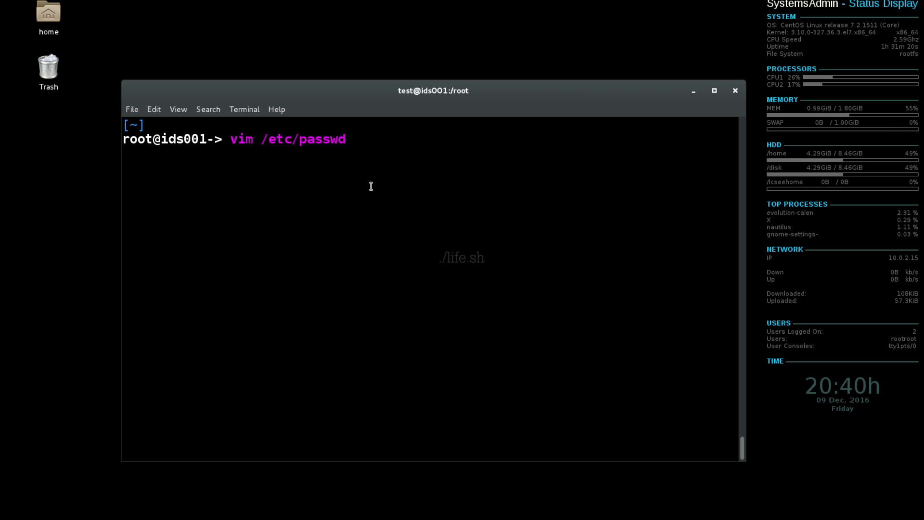
Step: Open /etc/passwd in vim and move along the test user's line toward the shell field
{"action": "key", "text": "Return"}
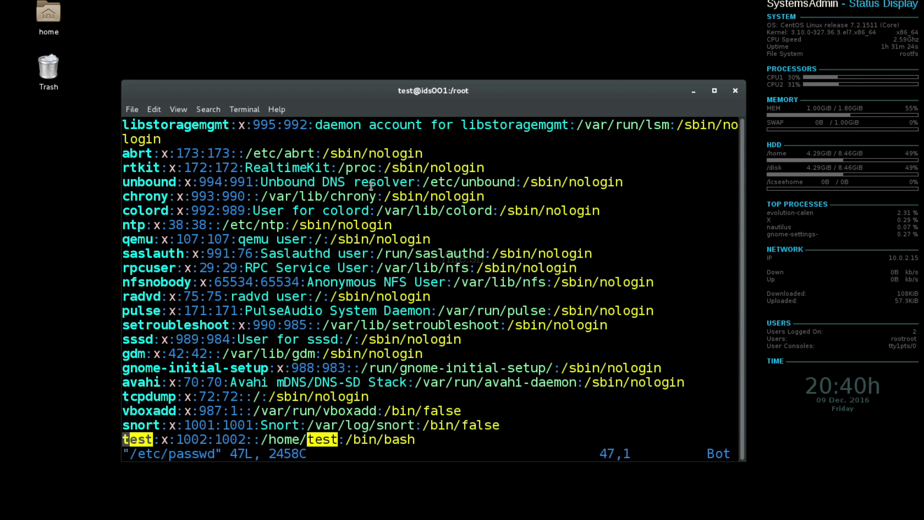
{"action": "key", "text": "shift+v"}
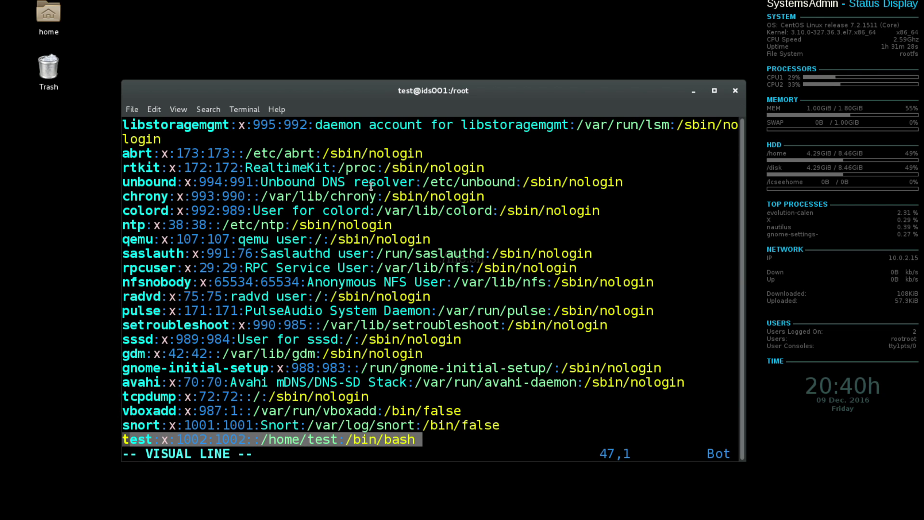
{"action": "key", "text": "l"}
{"action": "key", "text": "l"}
{"action": "key", "text": "l"}
{"action": "key", "text": "Escape"}
{"action": "key", "text": "l"}
{"action": "key", "text": "l"}
{"action": "key", "text": "l"}
{"action": "key", "text": "l"}
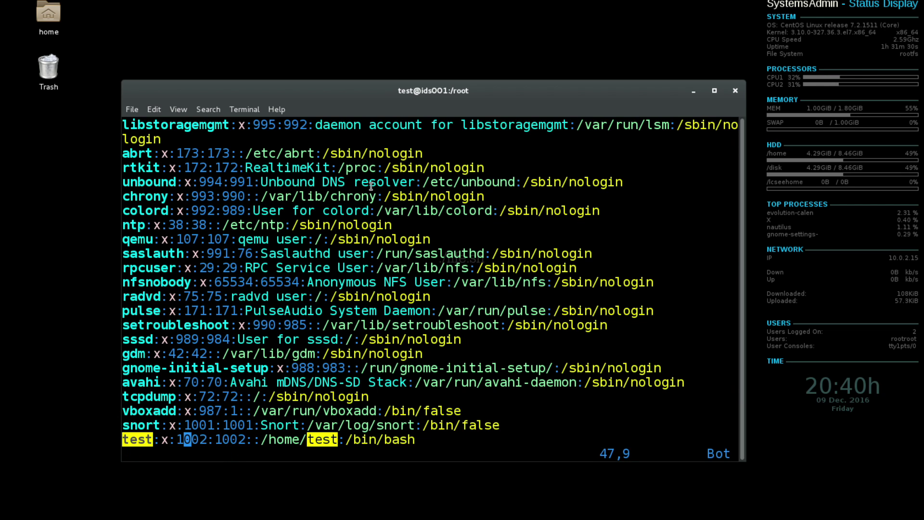
{"action": "key", "text": "l"}
{"action": "key", "text": "l"}
{"action": "key", "text": "l"}
{"action": "key", "text": "w"}
{"action": "key", "text": "w"}
{"action": "key", "text": "w"}
{"action": "key", "text": "dollar"}
{"action": "key", "text": "h"}
{"action": "key", "text": "h"}
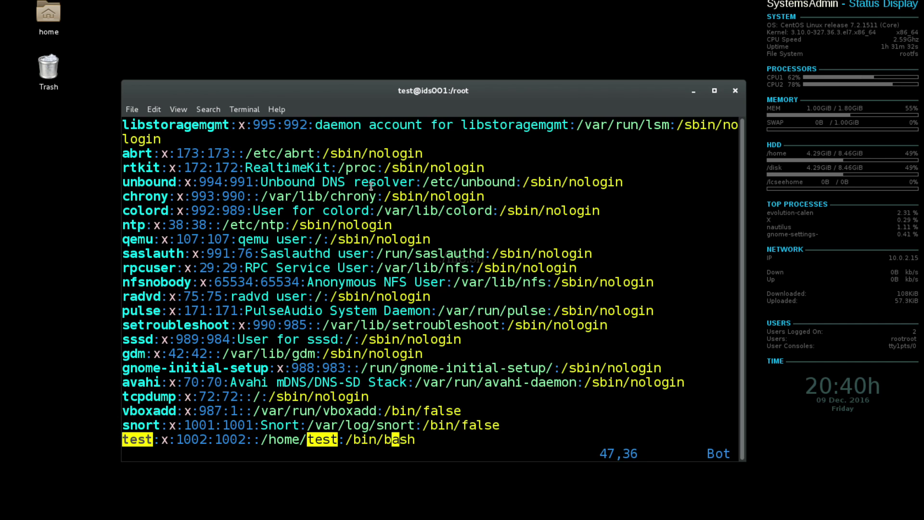
{"action": "key", "text": "h"}
{"action": "key", "text": "h"}
{"action": "key", "text": "h"}
{"action": "key", "text": "h"}
{"action": "key", "text": "h"}
Step: Select the /bin/bash path on the test user's line, then quit vim without saving
{"action": "key", "text": "shift+v"}
{"action": "key", "text": "l"}
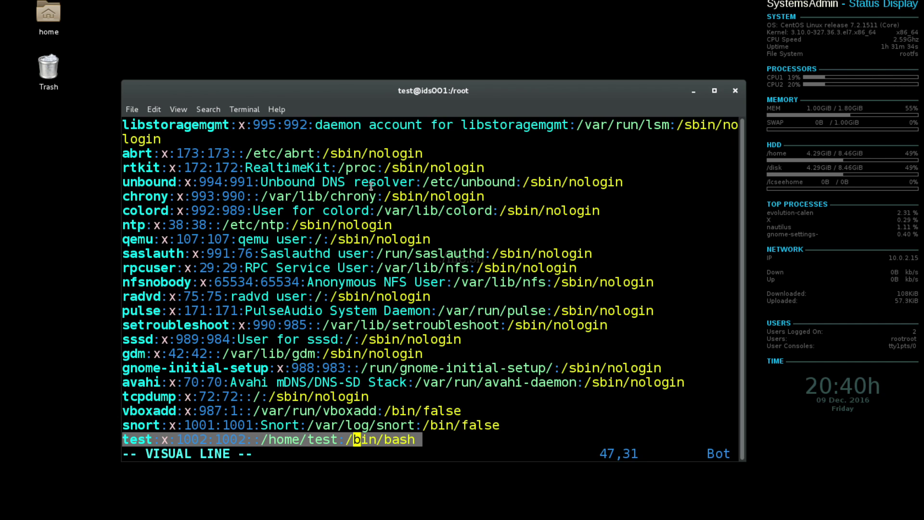
{"action": "key", "text": "l"}
{"action": "key", "text": "l"}
{"action": "key", "text": "Escape"}
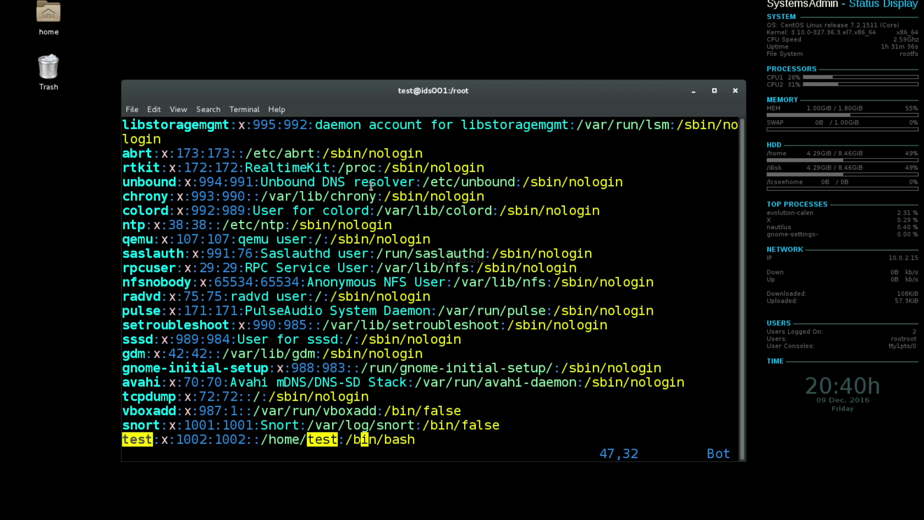
{"action": "key", "text": "h"}
{"action": "key", "text": "h"}
{"action": "key", "text": "h"}
{"action": "key", "text": "h"}
{"action": "key", "text": "ctrl+v"}
{"action": "key", "text": "l"}
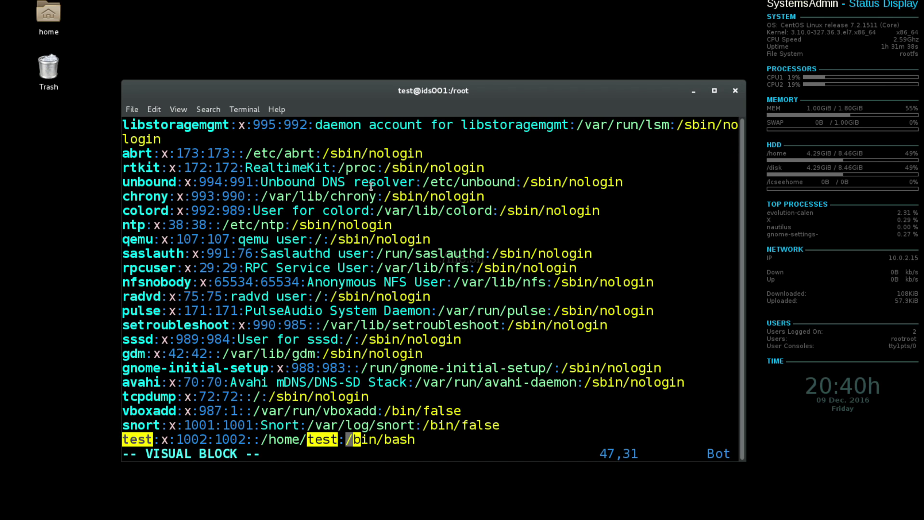
{"action": "key", "text": "l"}
{"action": "key", "text": "l"}
{"action": "key", "text": "l"}
{"action": "key", "text": "l"}
{"action": "key", "text": "l"}
{"action": "key", "text": "l"}
{"action": "key", "text": "l"}
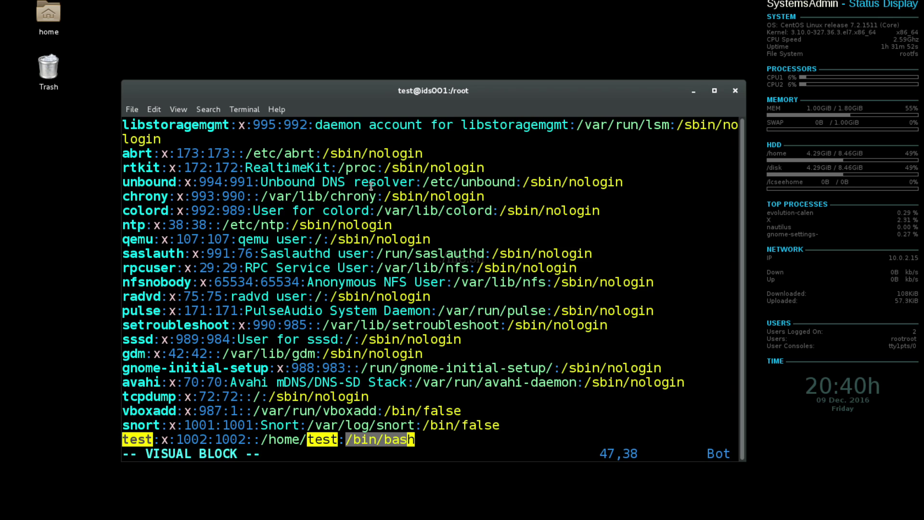
{"action": "key", "text": "Escape"}
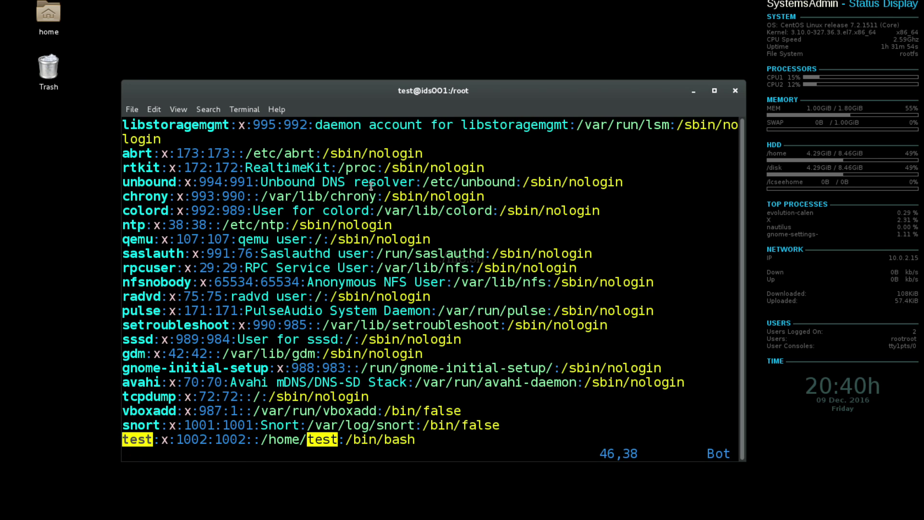
{"action": "key", "text": "a"}
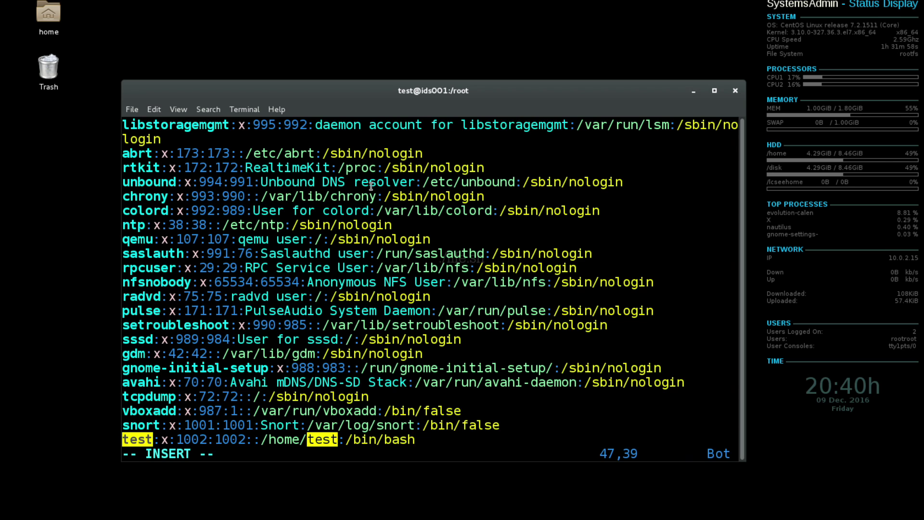
{"action": "key", "text": "Escape"}
{"action": "type", "text": ":q"}
{"action": "key", "text": "Return"}
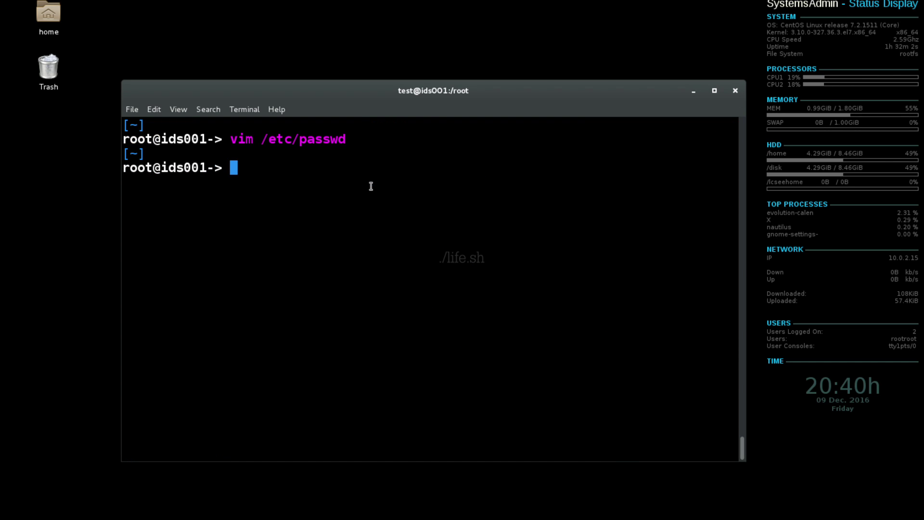
{"action": "type", "text": "s"}
Step: Switch to the test user with su test, then log back out to root
{"action": "key", "text": "BackSpace"}
{"action": "type", "text": "su "}
{"action": "type", "text": "test"}
{"action": "key", "text": "Return"}
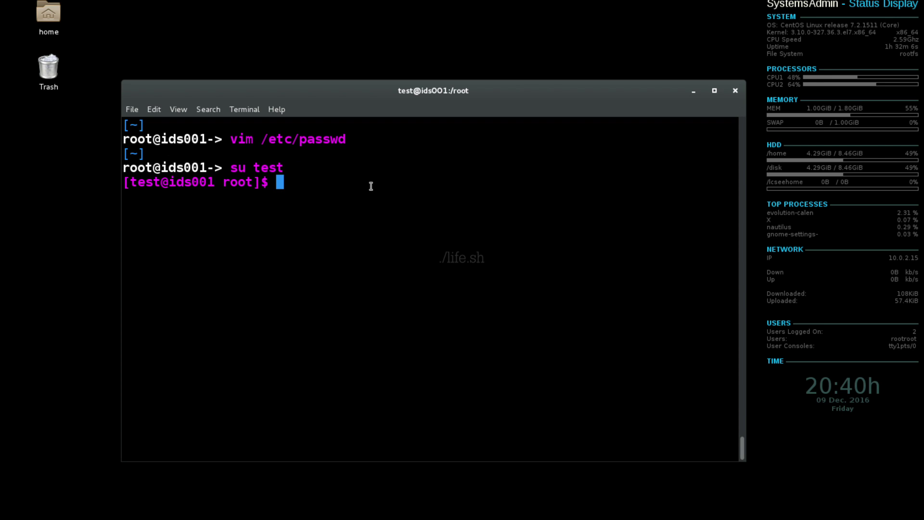
{"action": "type", "text": "exit"}
{"action": "key", "text": "Return"}
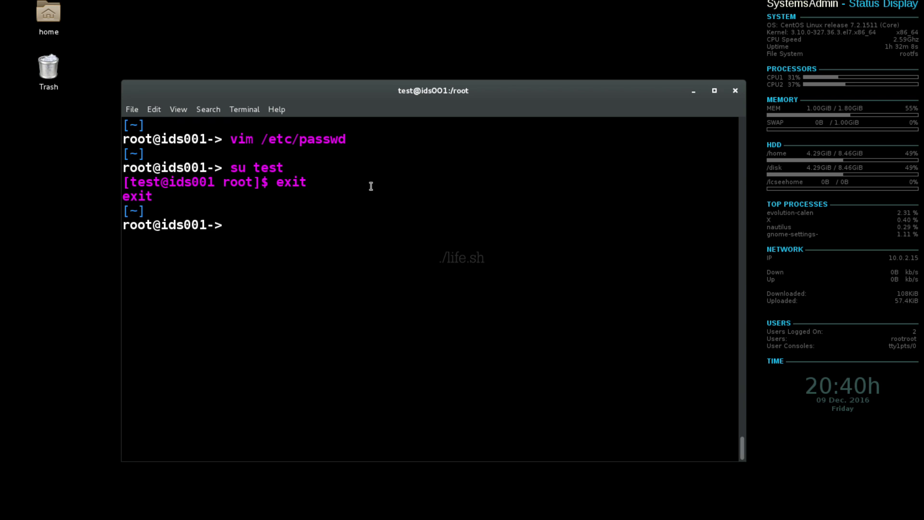
{"action": "type", "text": "vim /etc/passwd"}
Step: Reopen /etc/passwd, change the test user's shell from /bin/bash to /bin/false, and save with :wq
{"action": "key", "text": "Return"}
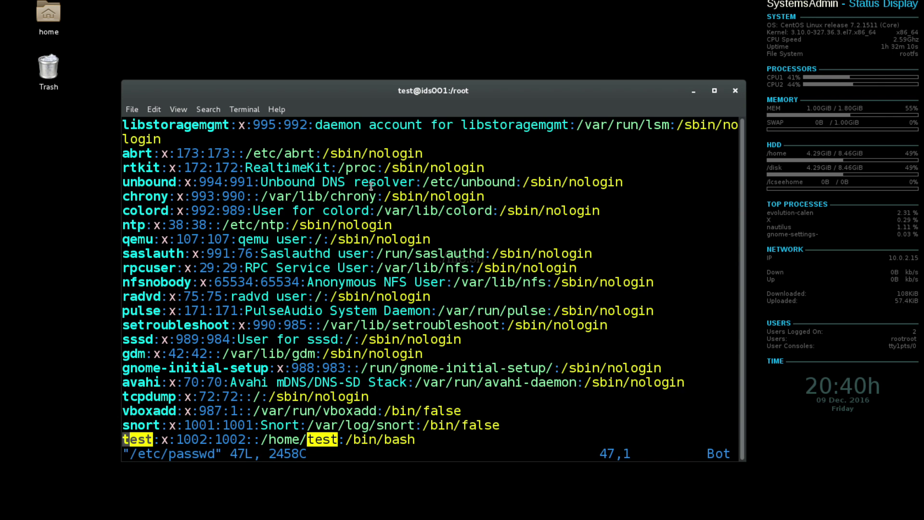
{"action": "key", "text": "w"}
{"action": "key", "text": "w"}
{"action": "key", "text": "w"}
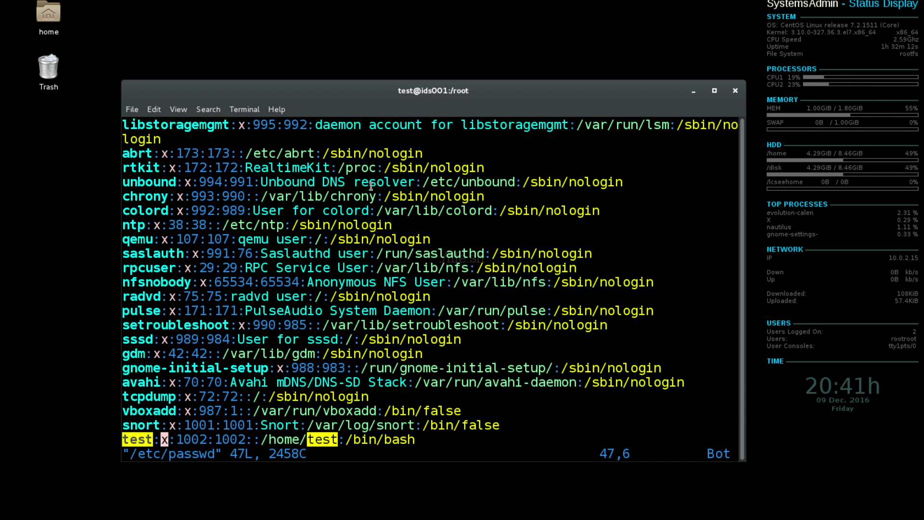
{"action": "key", "text": "w"}
{"action": "key", "text": "w"}
{"action": "key", "text": "w"}
{"action": "key", "text": "w"}
{"action": "key", "text": "w"}
{"action": "key", "text": "w"}
{"action": "key", "text": "dollar"}
{"action": "key", "text": "a"}
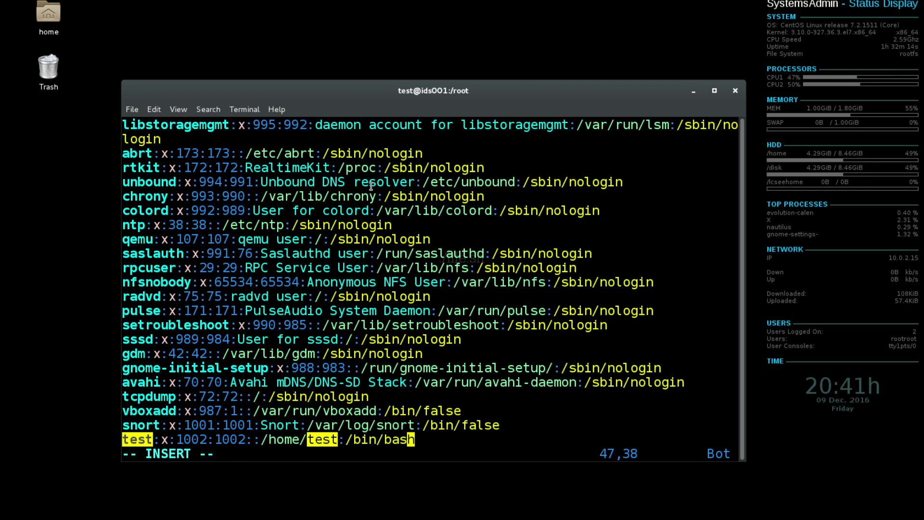
{"action": "key", "text": "BackSpace"}
{"action": "key", "text": "BackSpace"}
{"action": "key", "text": "BackSpace"}
{"action": "key", "text": "BackSpace"}
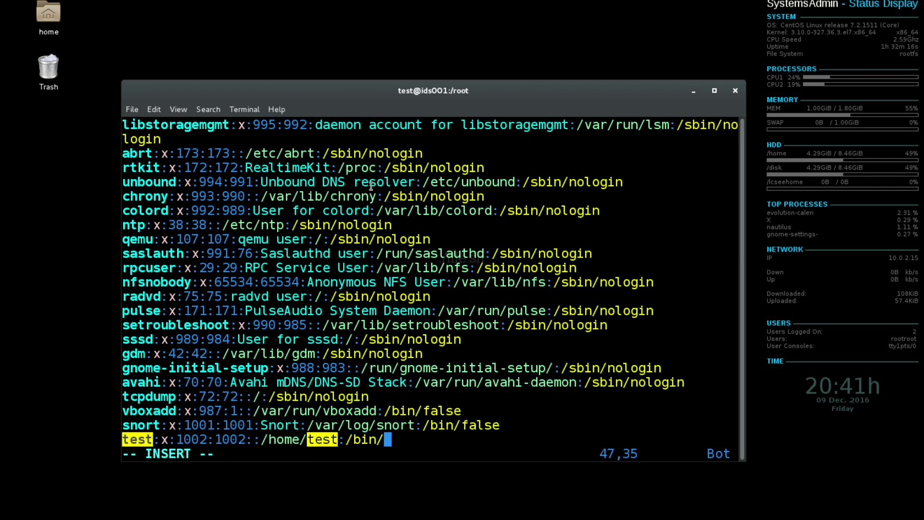
{"action": "type", "text": "false"}
{"action": "key", "text": "Escape"}
{"action": "type", "text": ":wq"}
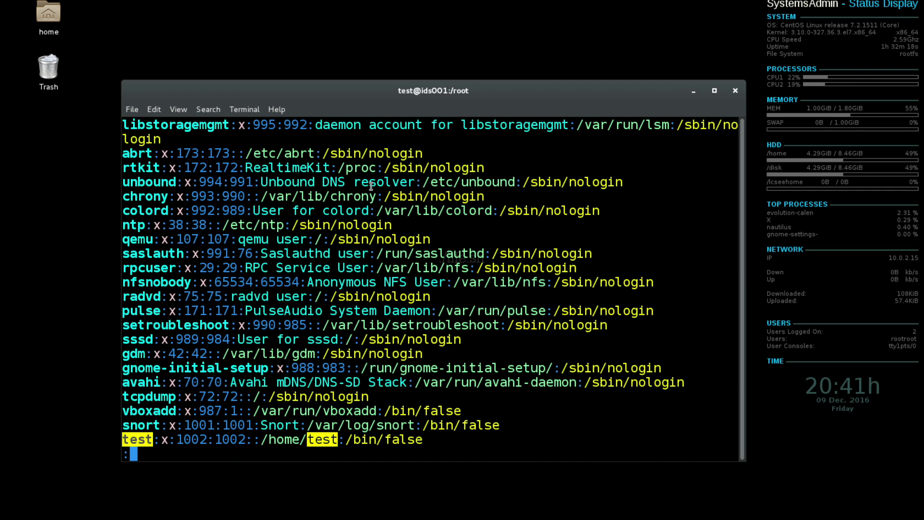
{"action": "key", "text": "Return"}
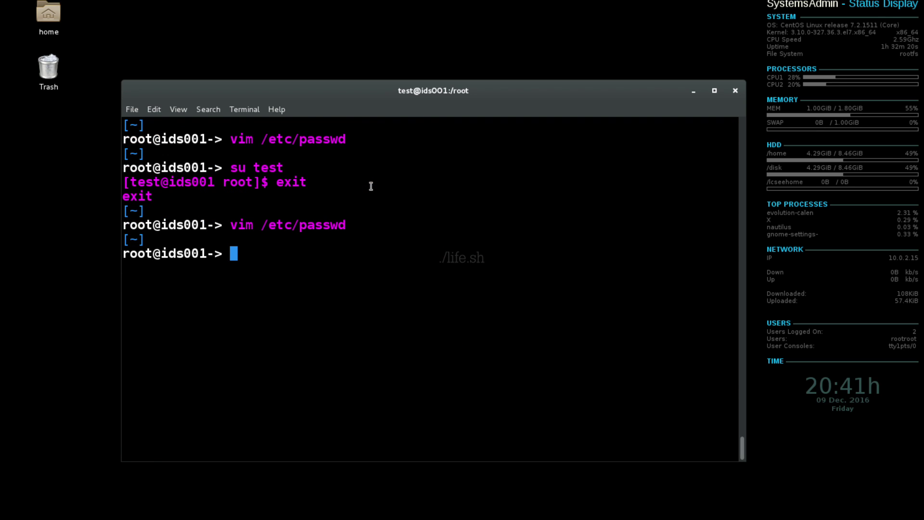
{"action": "type", "text": "su test"}
Step: Run su test, which returns straight to the root prompt, then clear the screen with Ctrl+L
{"action": "key", "text": "Return"}
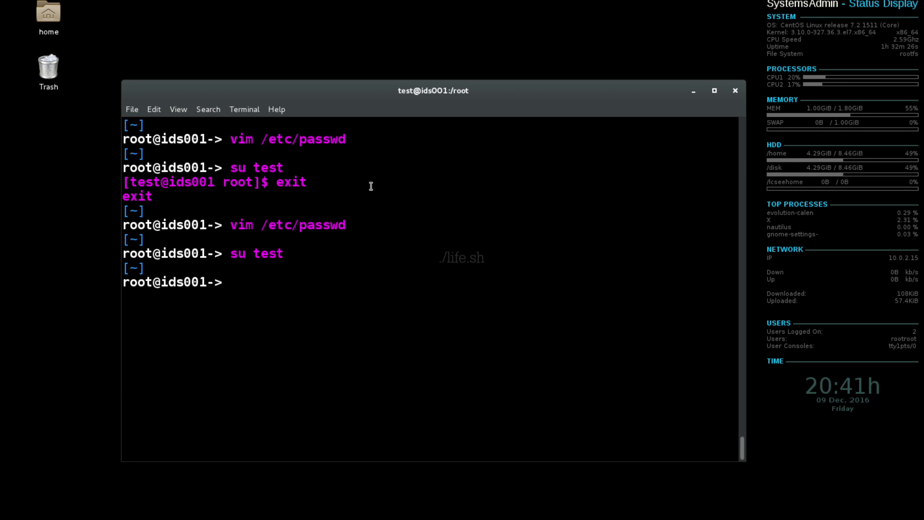
{"action": "key", "text": "ctrl+l"}
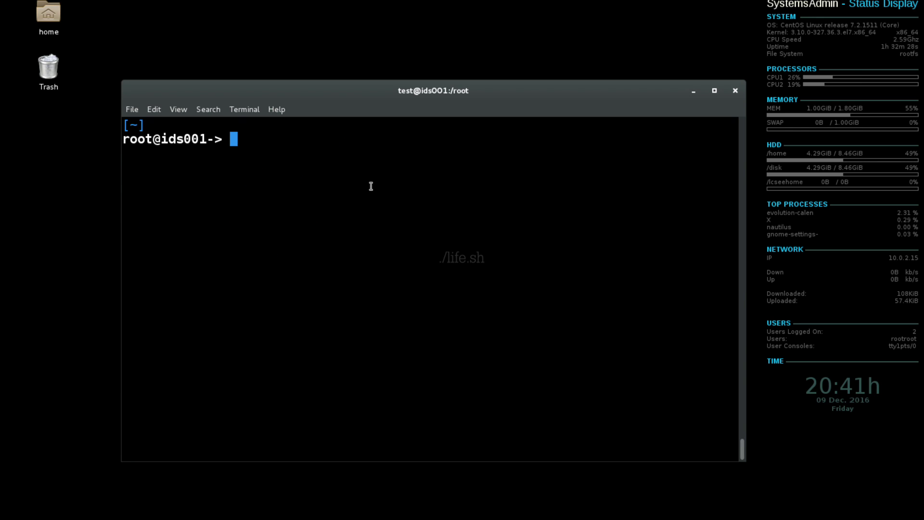